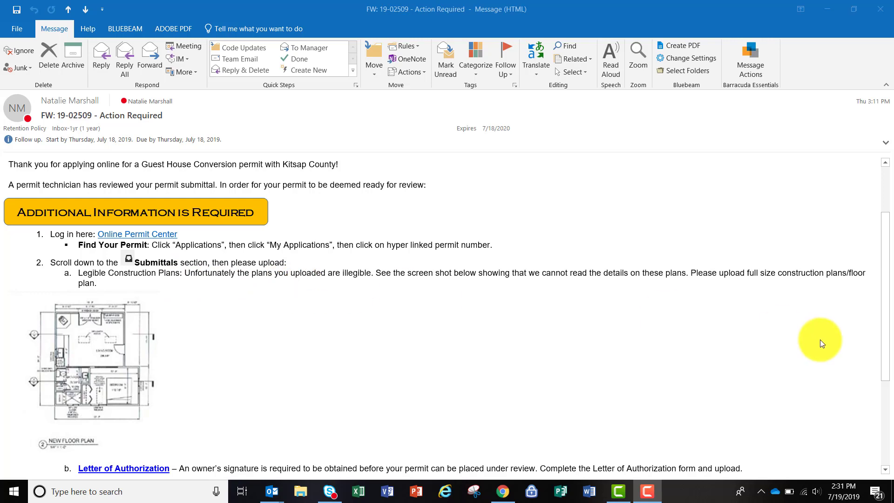
drag(885, 350, 887, 418)
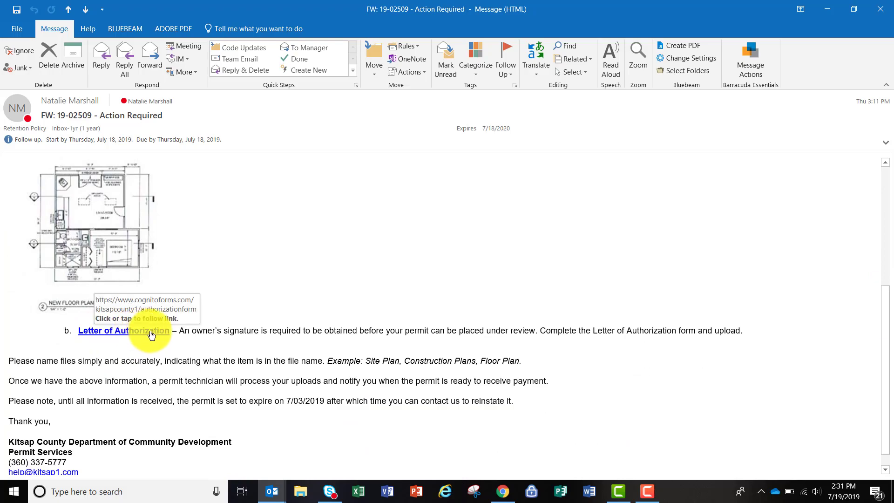